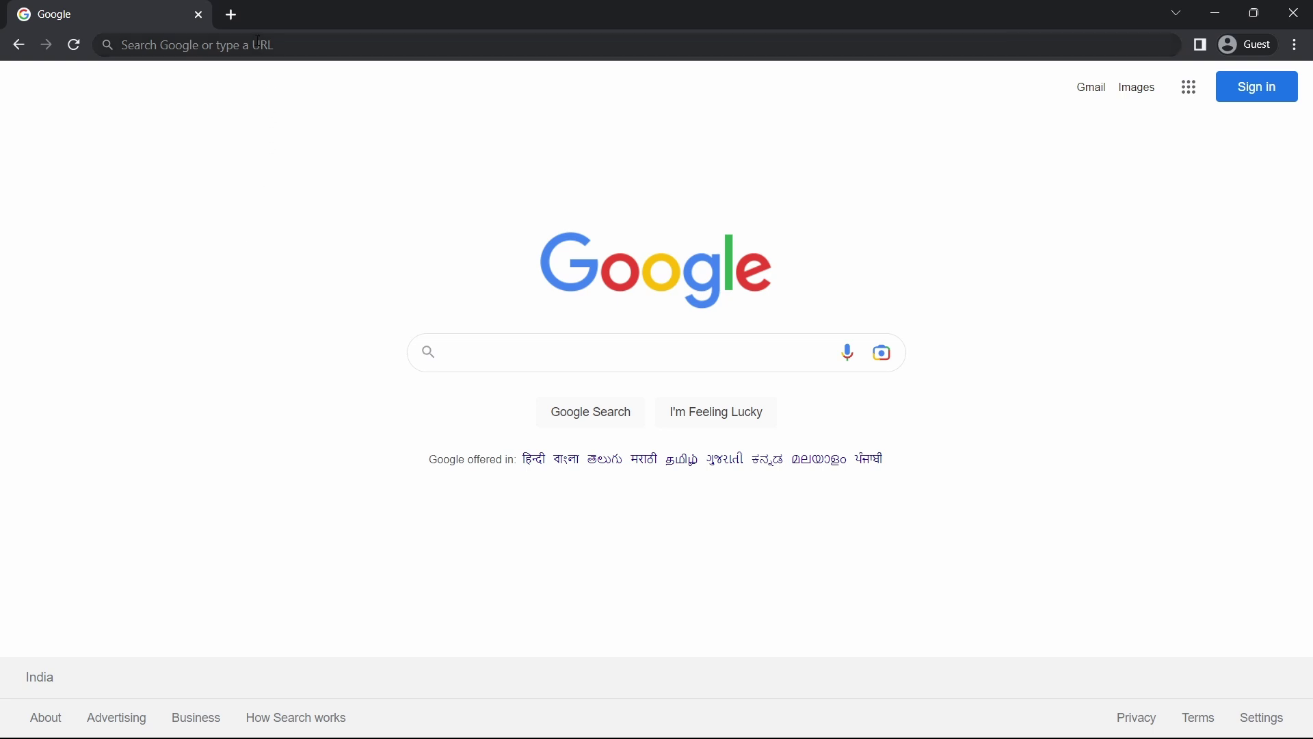
Load gmail.com and begin creating a new Google account.
key("ctrl+l")
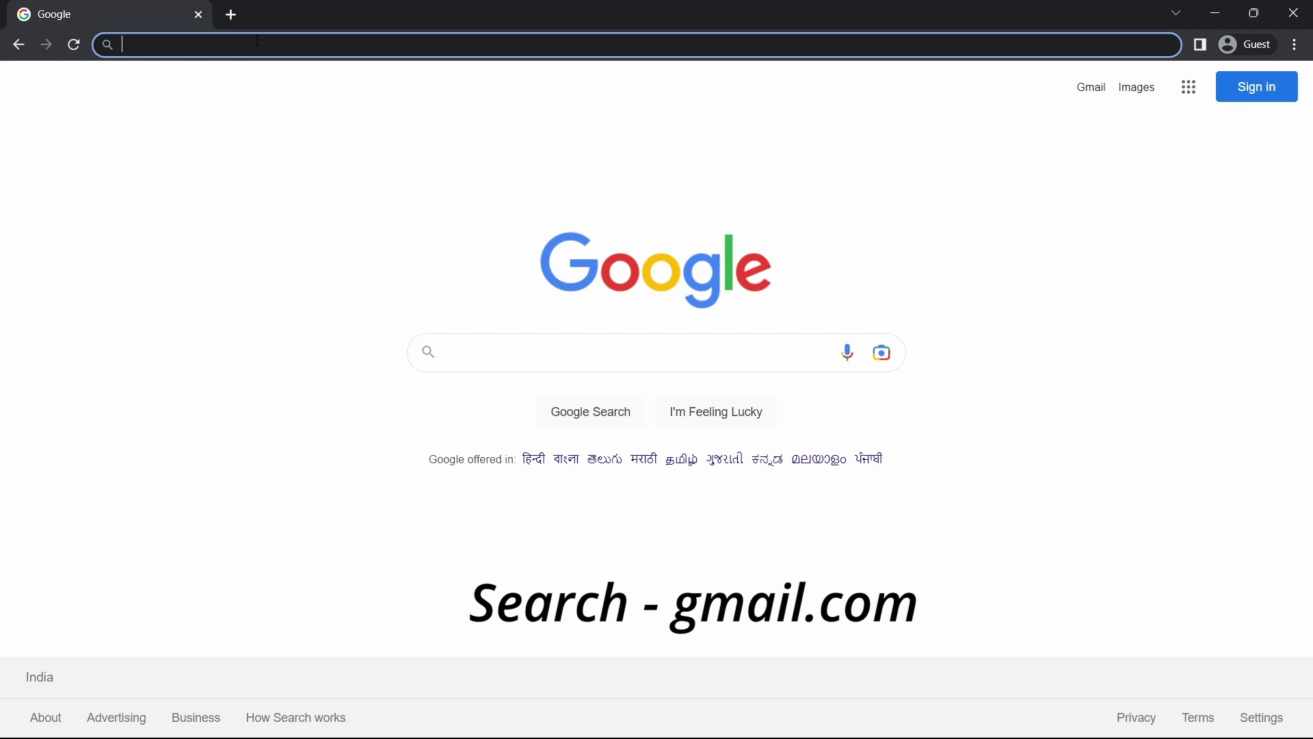
type("gmail.com")
key("Return")
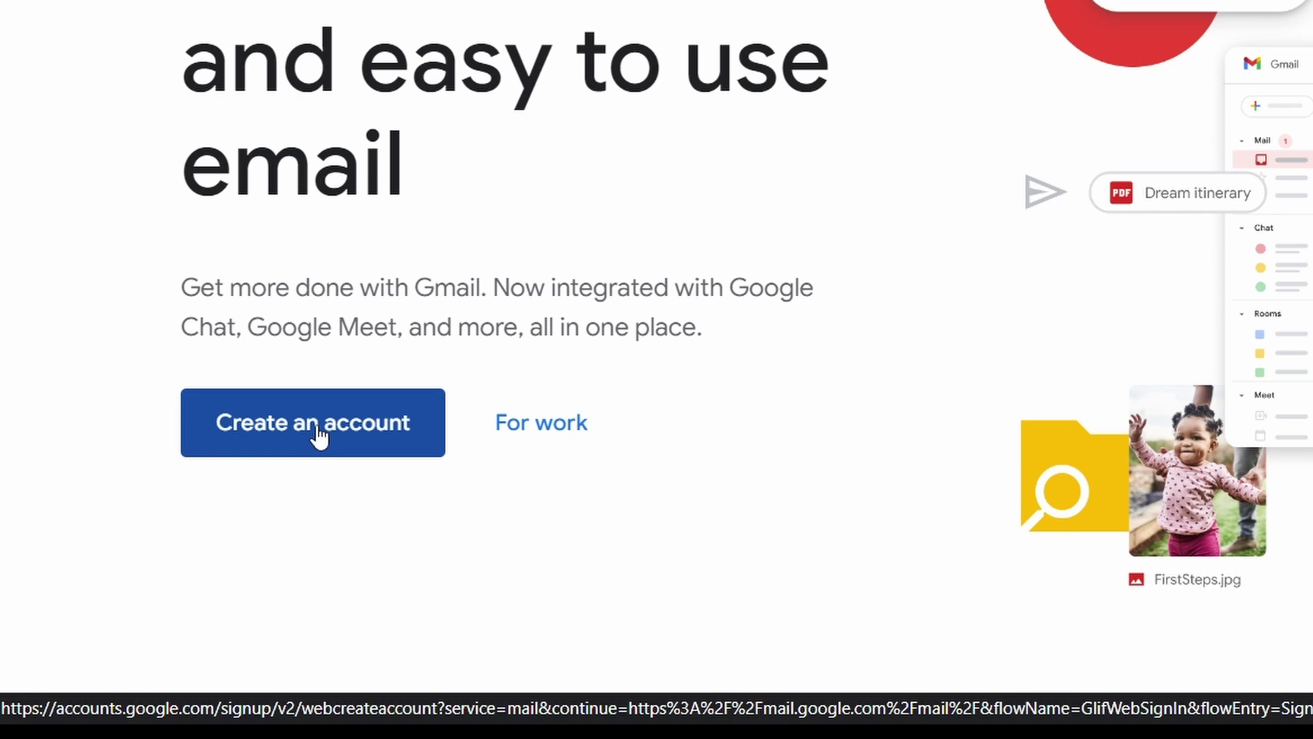
left_click(300, 455)
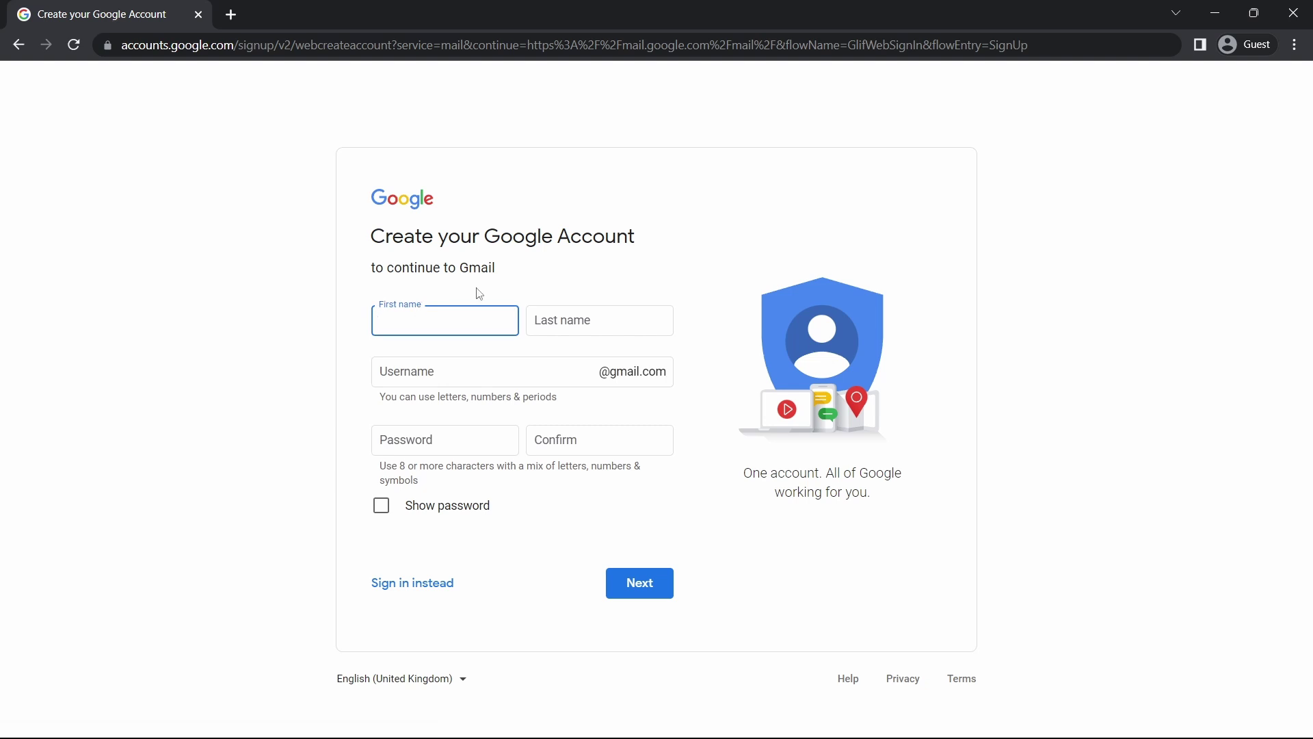
Enter the first name, surname, username and password, then submit them.
key("Tab")
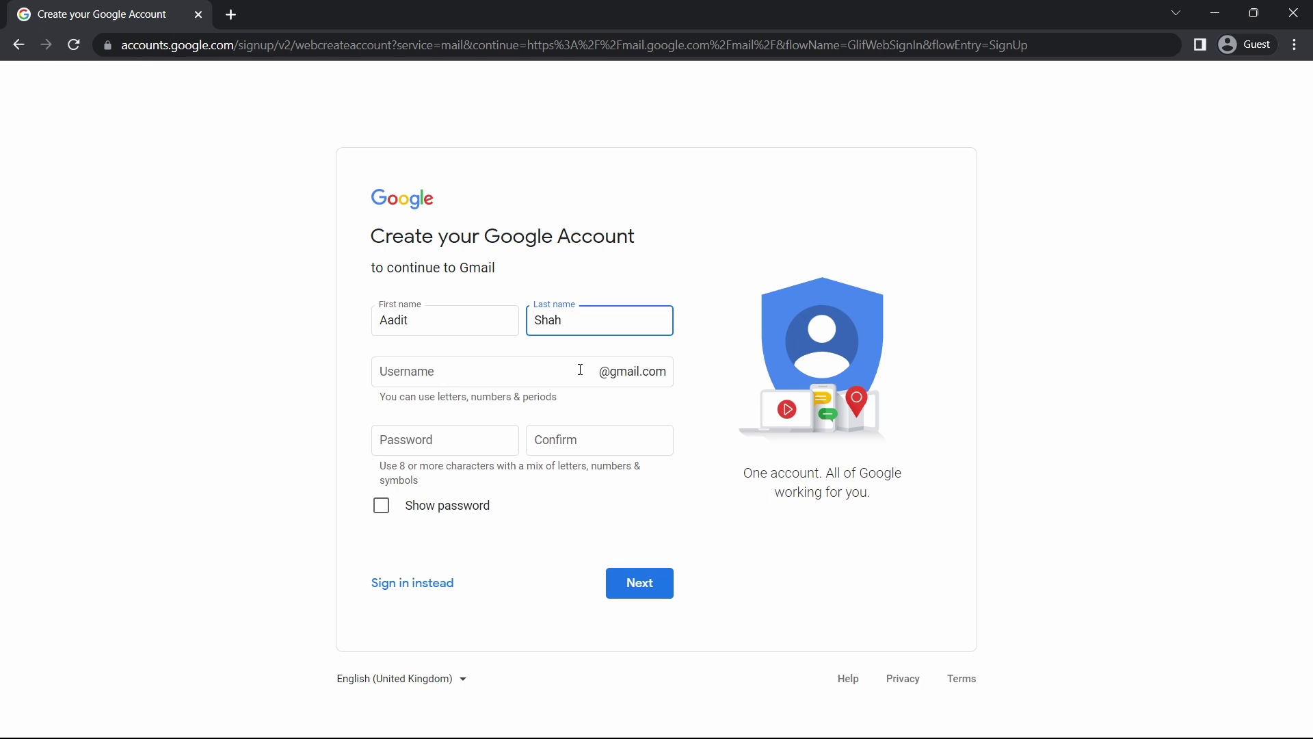
left_click(580, 370)
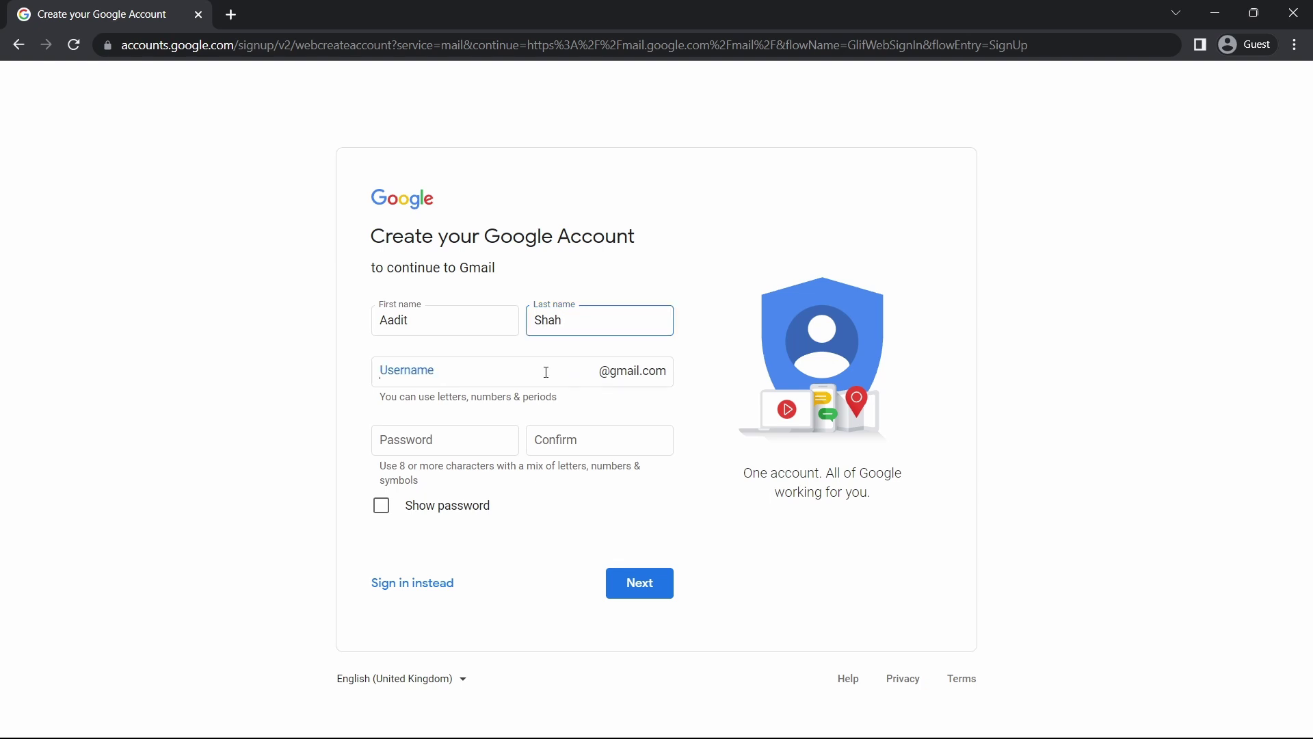
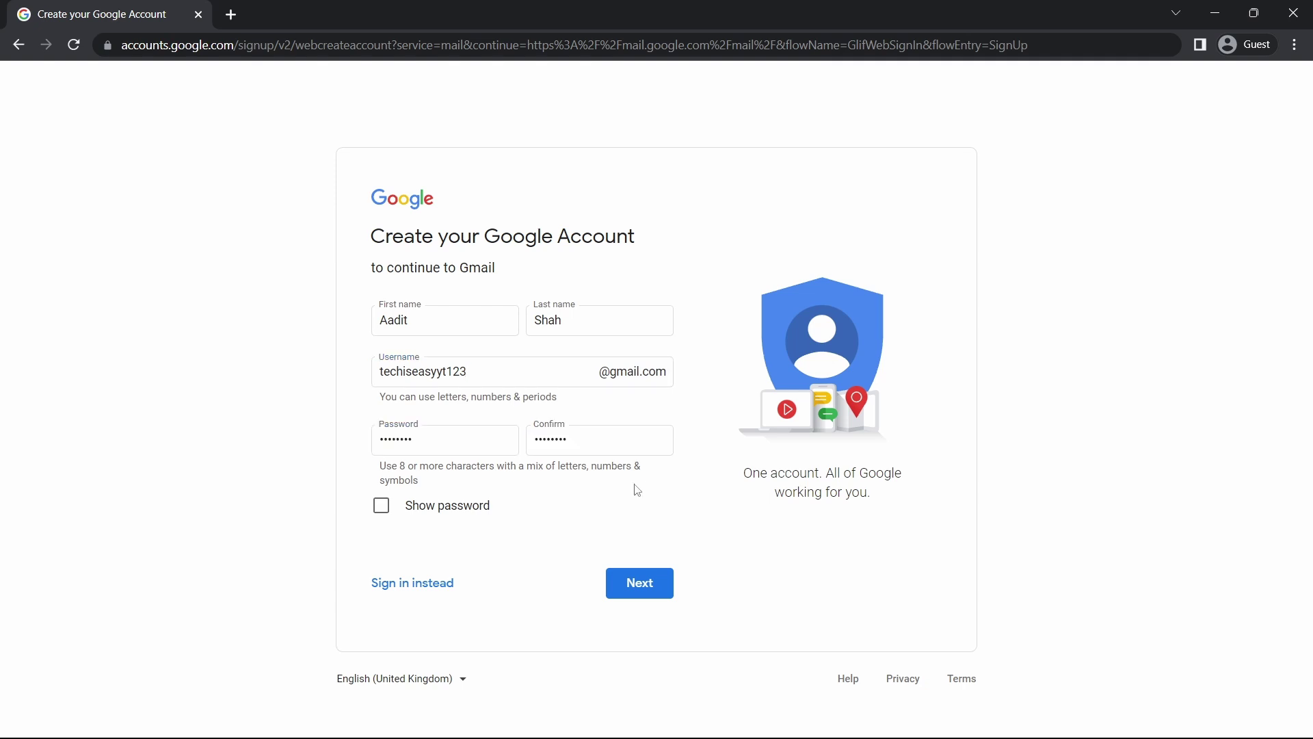
left_click(641, 581)
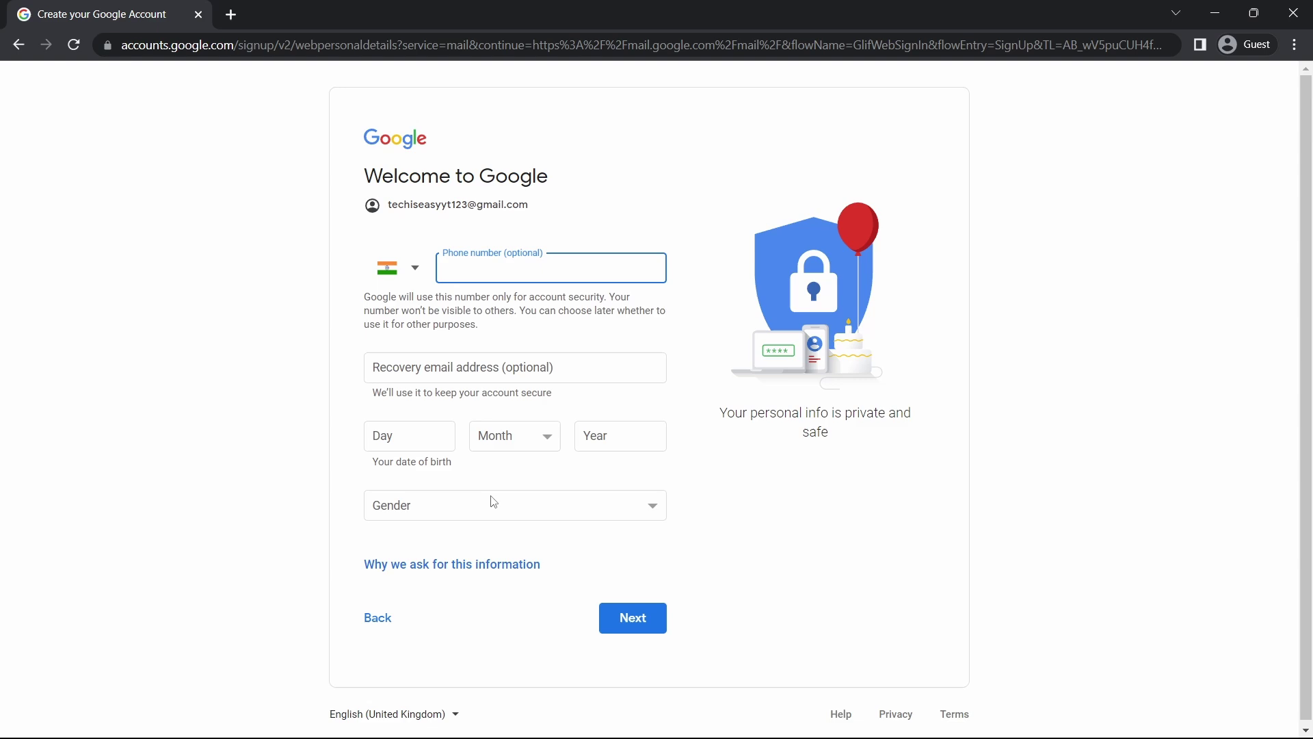
Submit a 1 January 1990 birthday and male gender, then agree to the privacy terms.
left_click(645, 621)
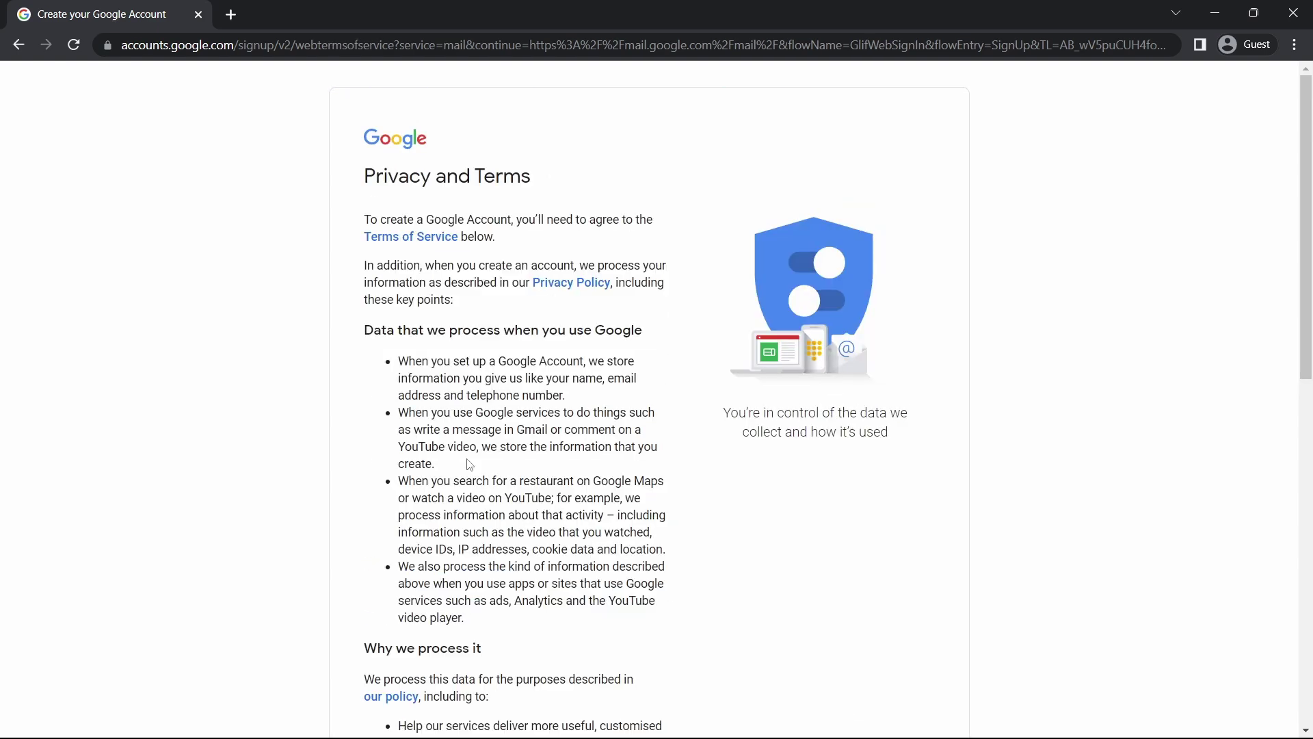
scroll(468, 464, "down", 2)
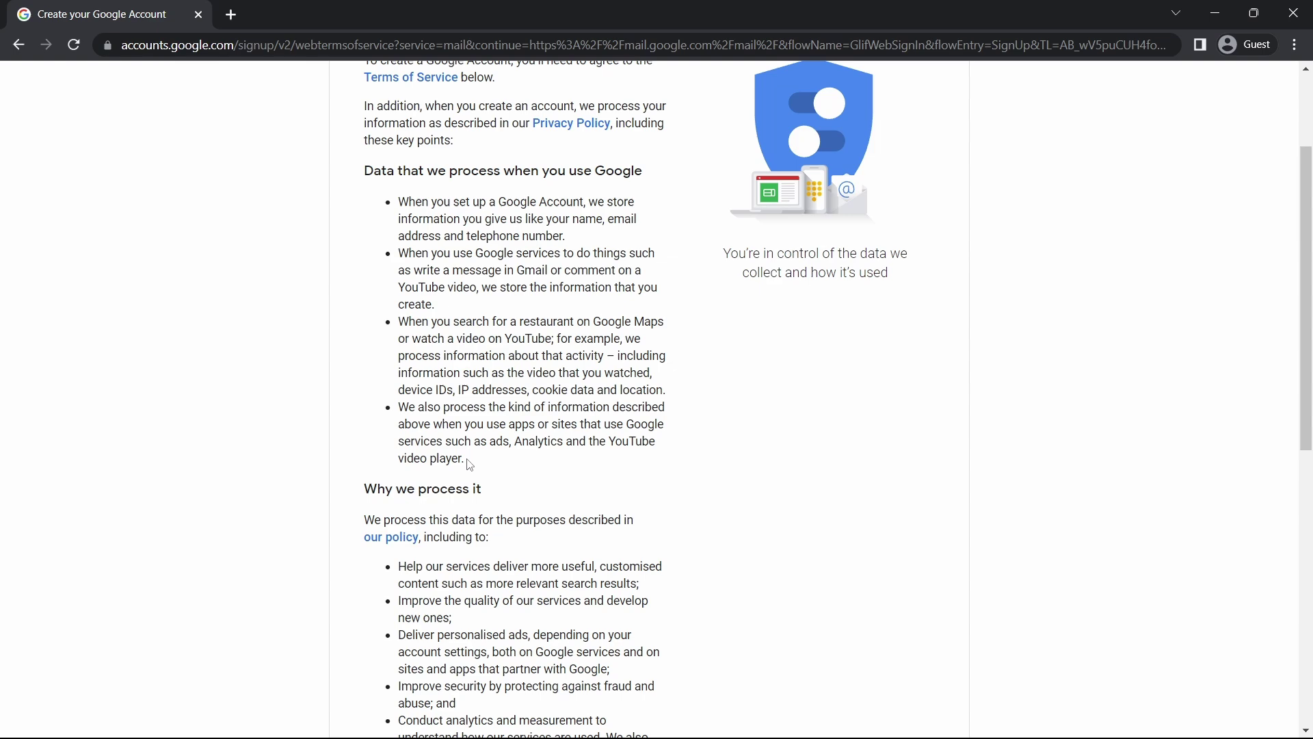
scroll(468, 463, "down", 5)
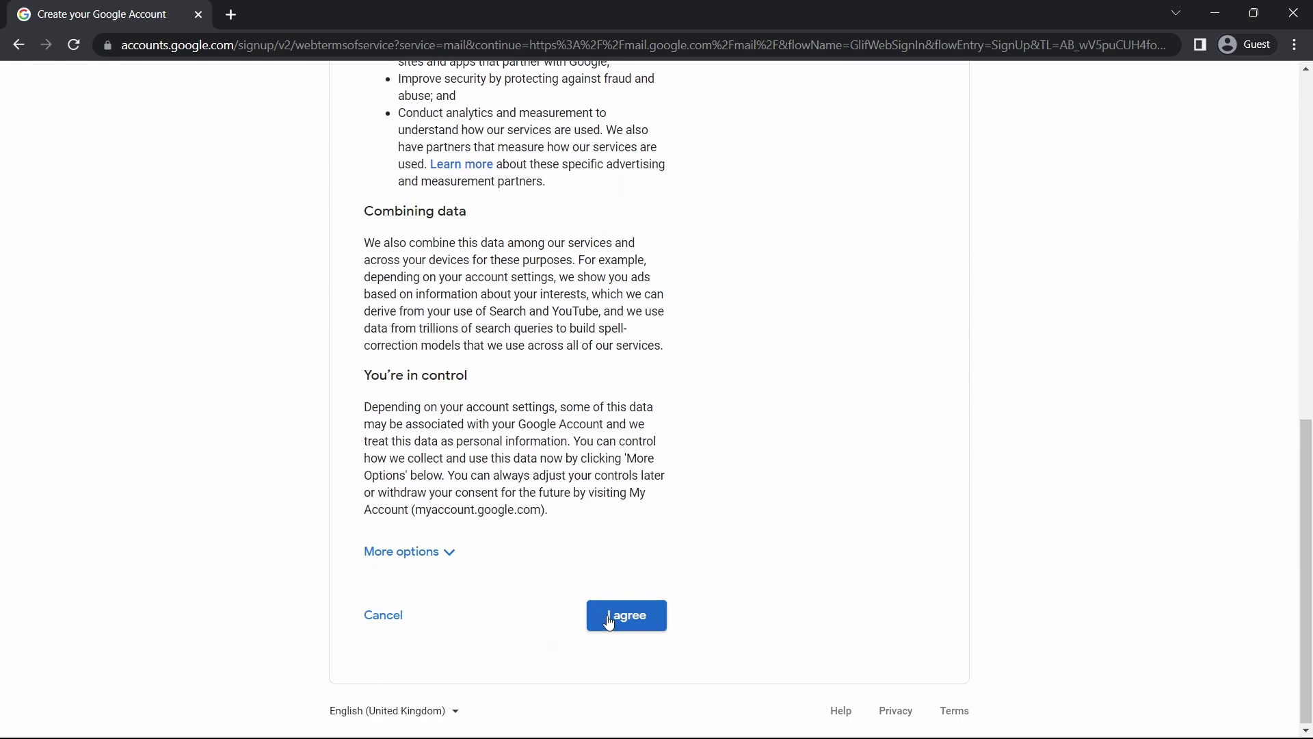
left_click(609, 622)
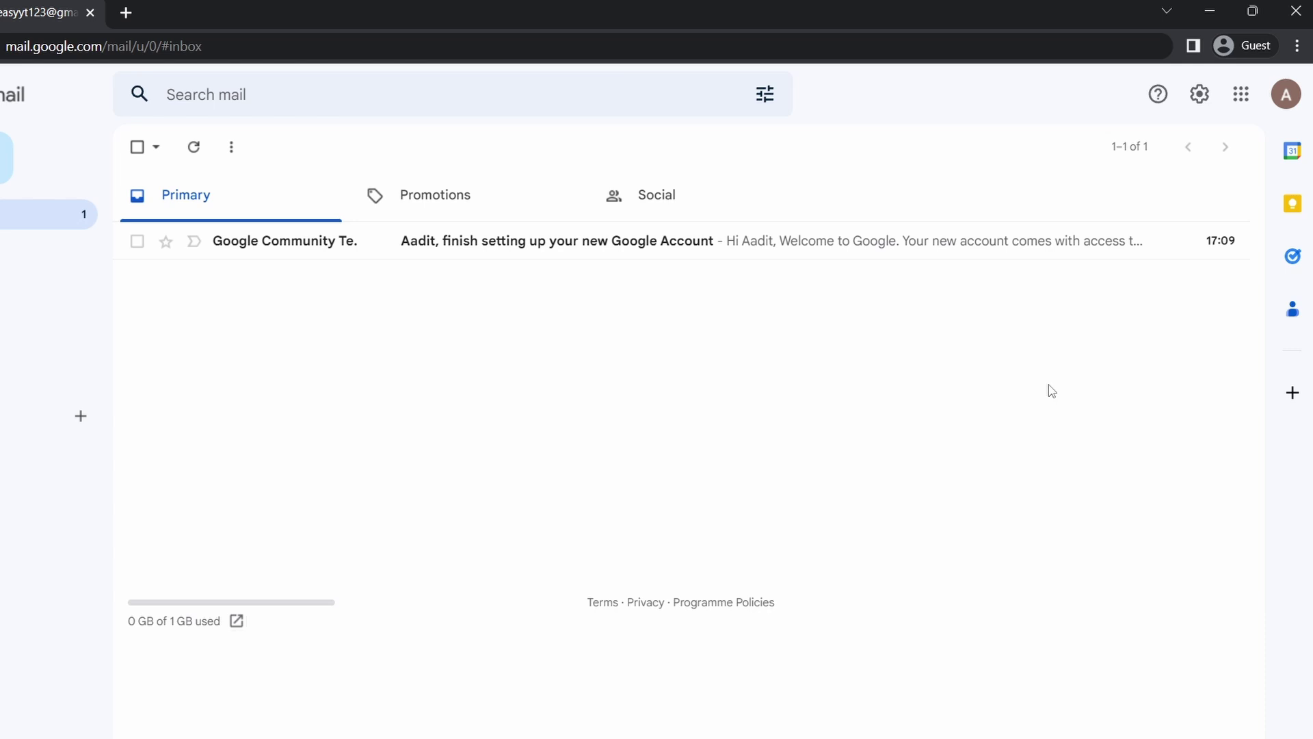
Show the new account's profile popup from the avatar at Gmail's top right.
left_click(1286, 97)
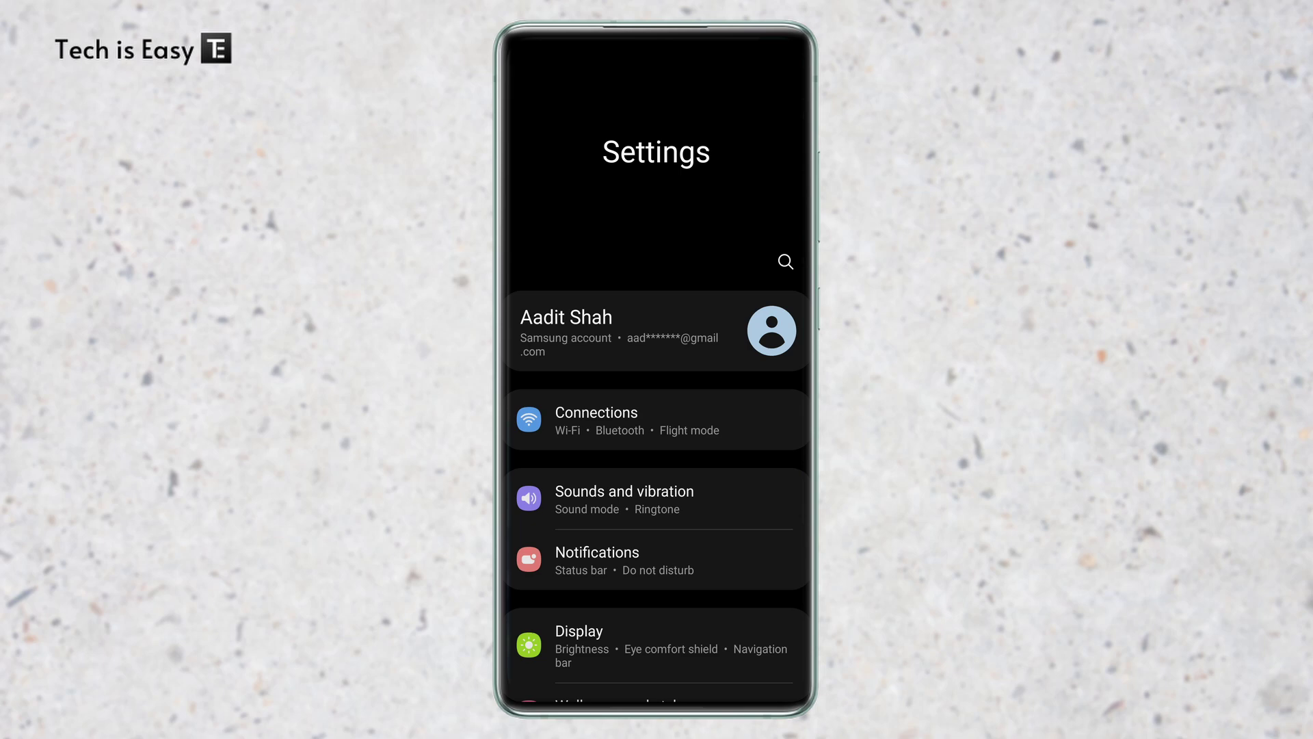
scroll(657, 410, "down", 10)
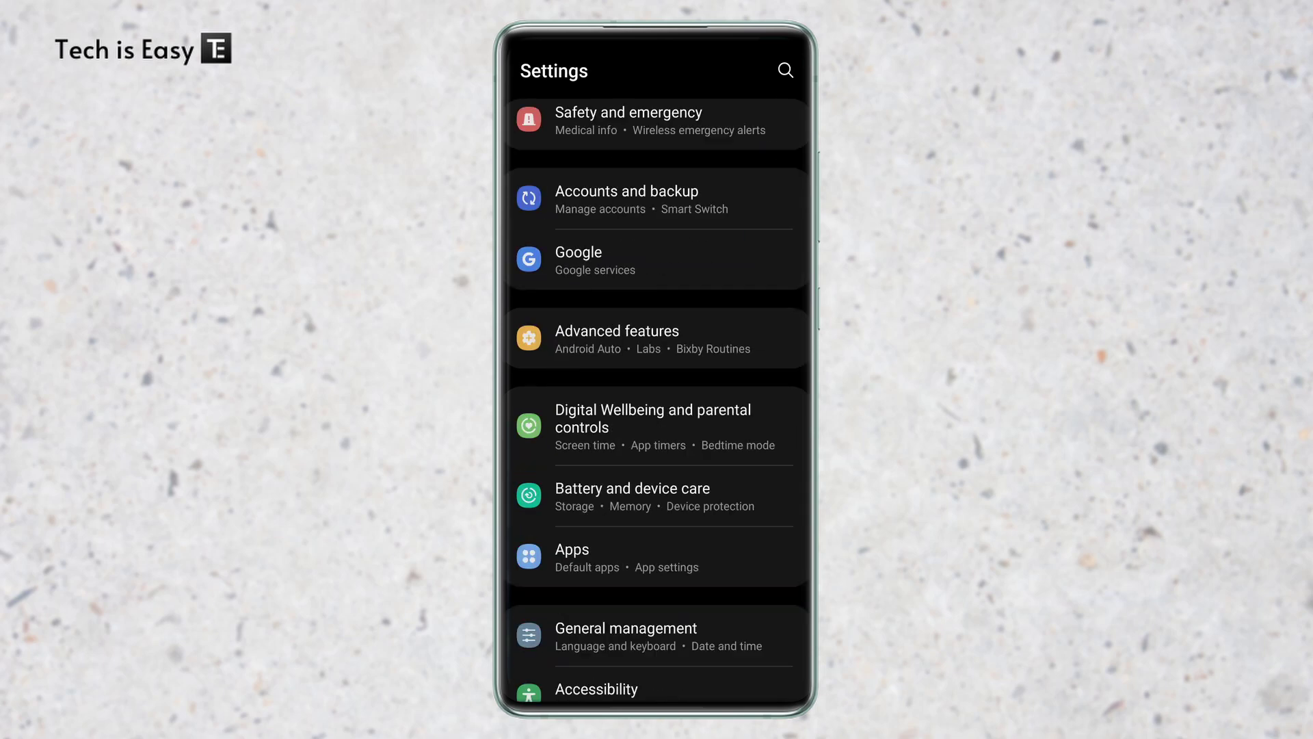
Go to Accounts and backup > Manage accounts > Add account > Google.
left_click(627, 199)
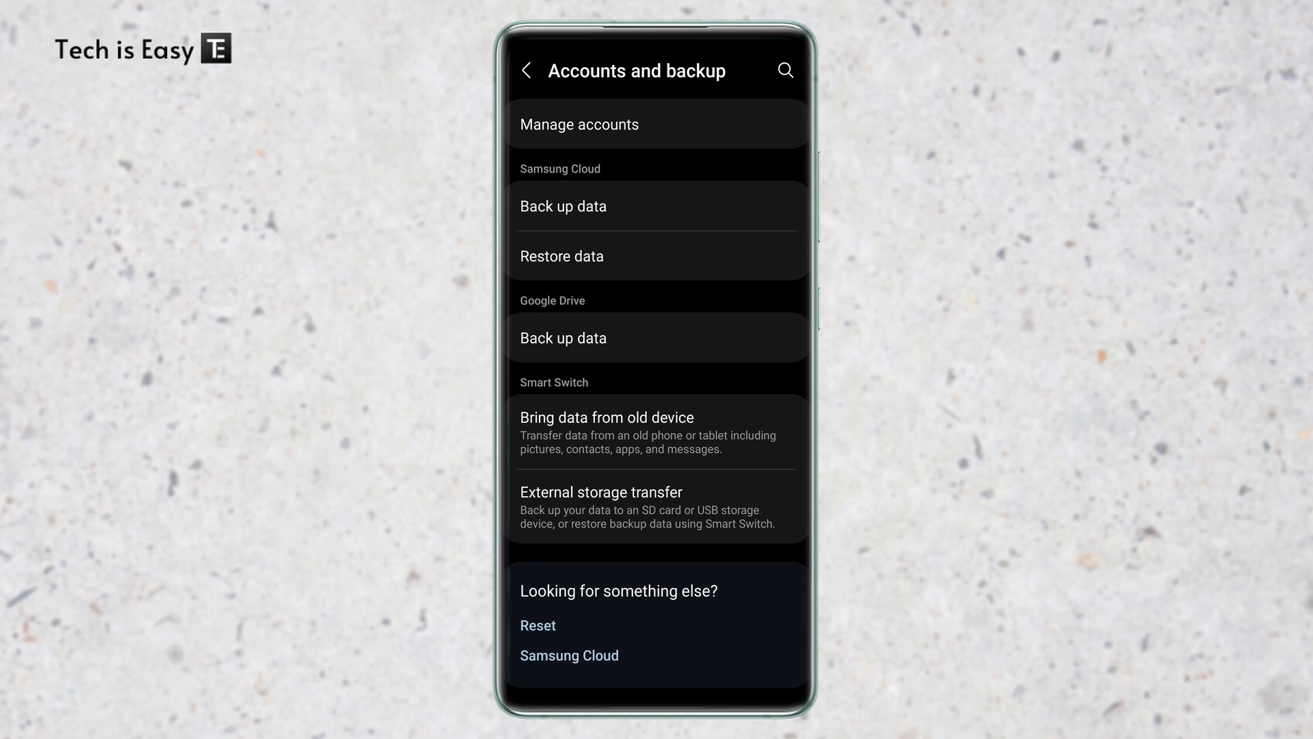
left_click(551, 132)
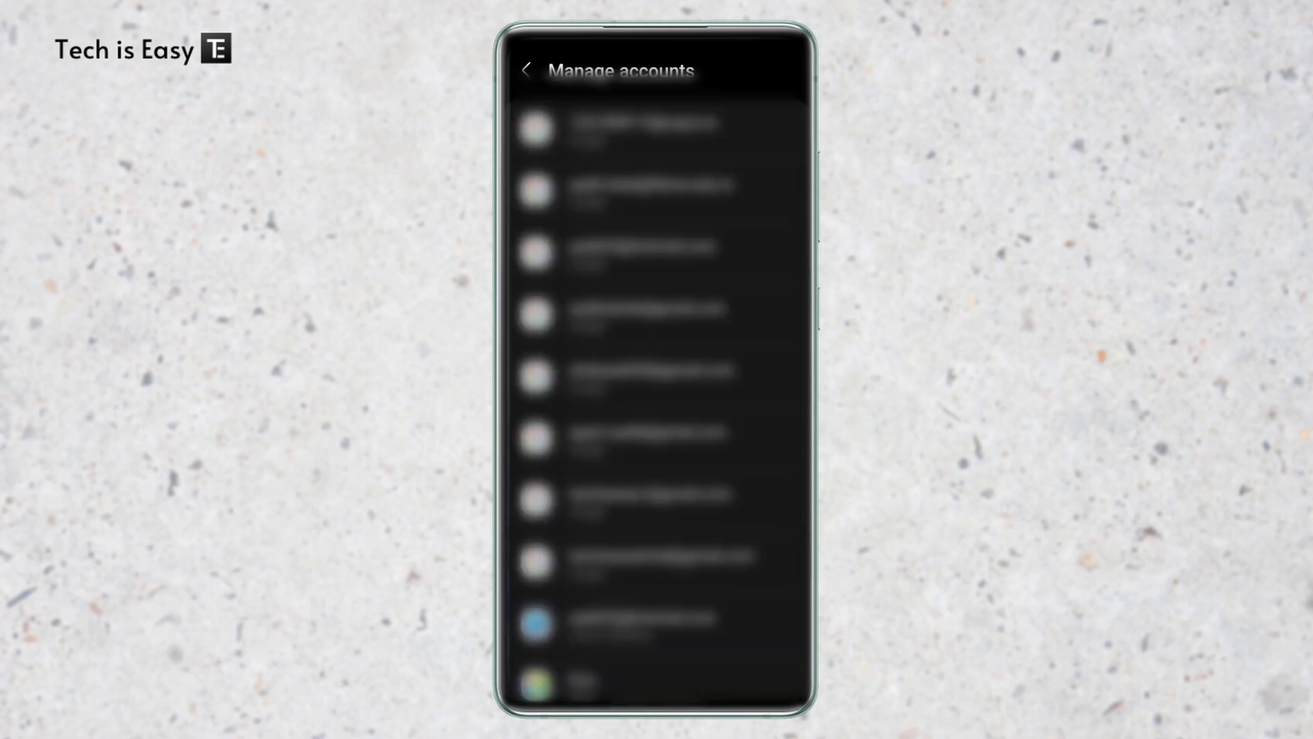
scroll(657, 399, "down", 5)
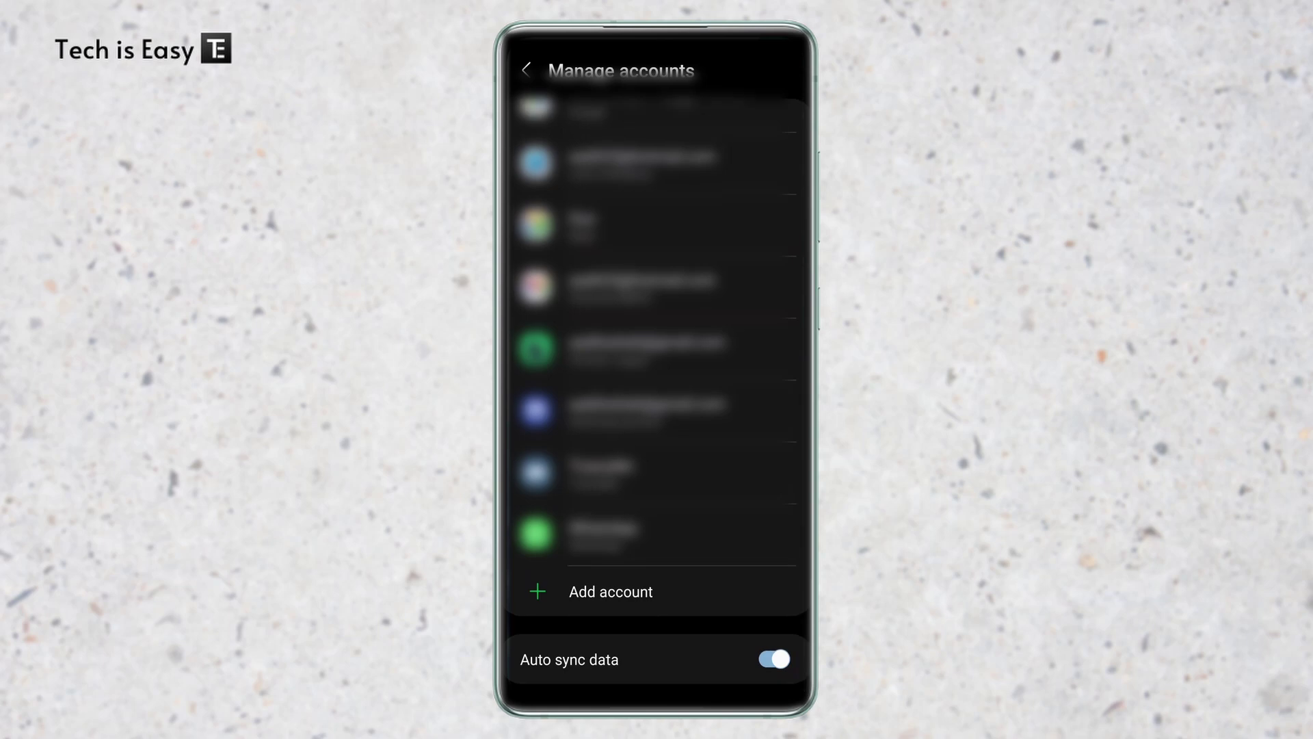
left_click(624, 593)
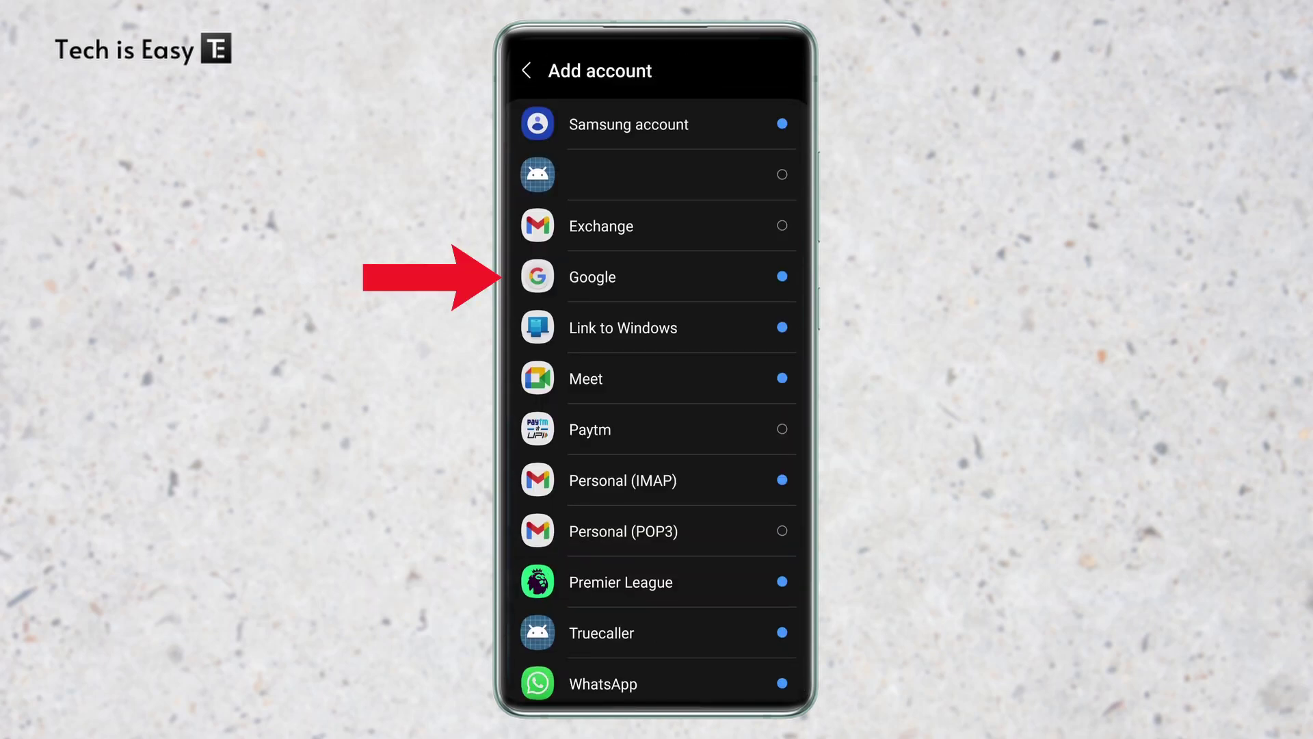
left_click(595, 269)
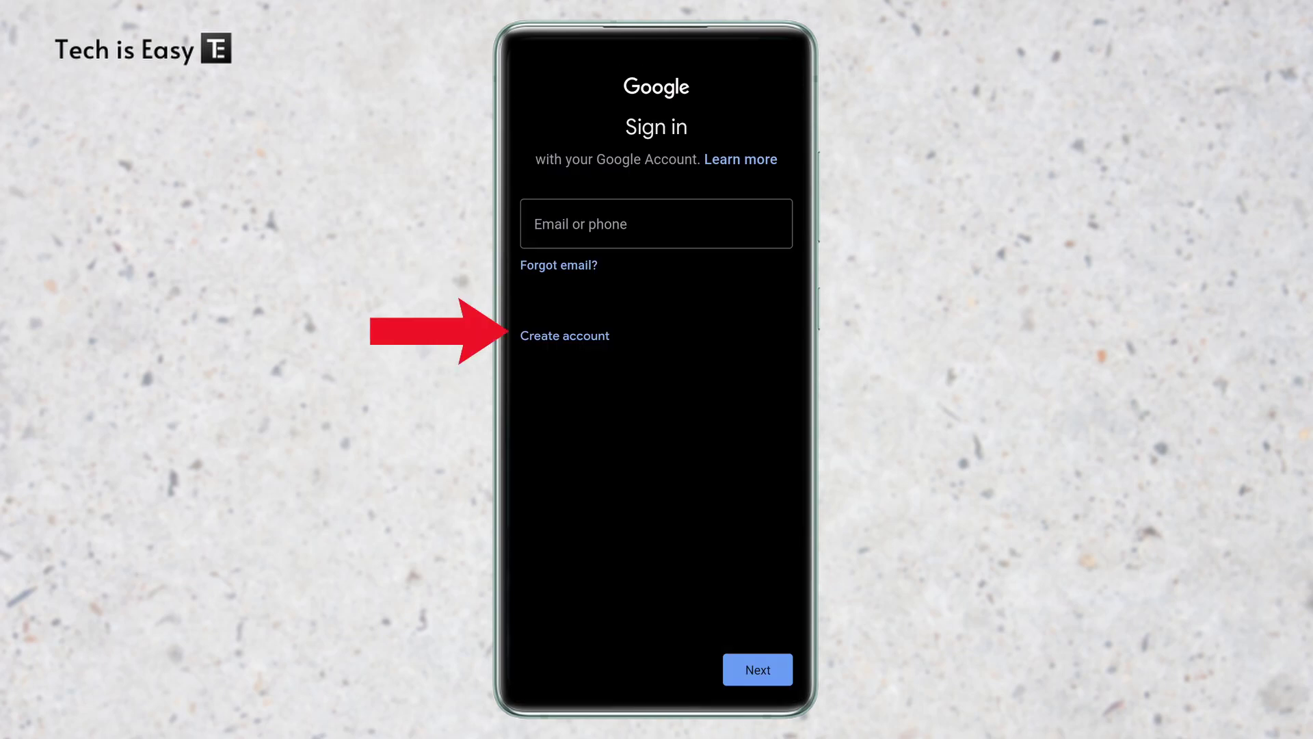
Start a personal account, enter first name and surname, and pick a custom Gmail address.
left_click(556, 337)
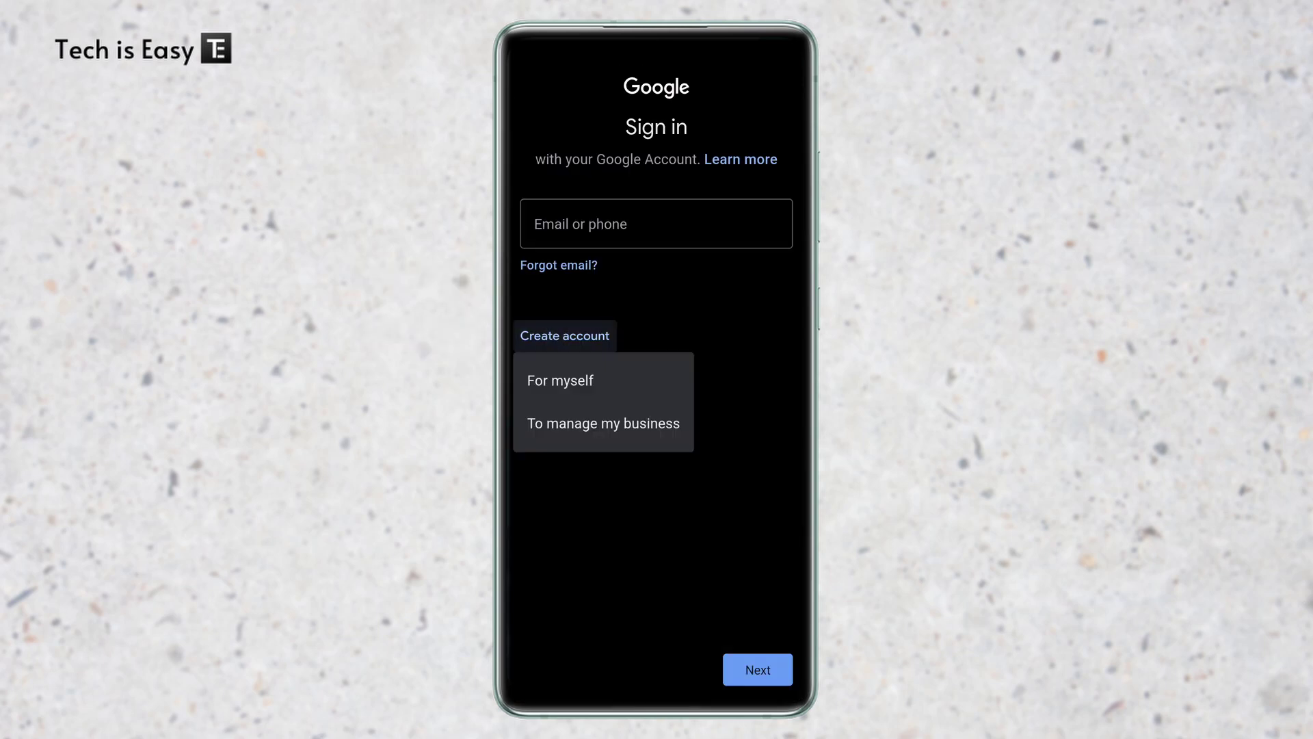
left_click(563, 380)
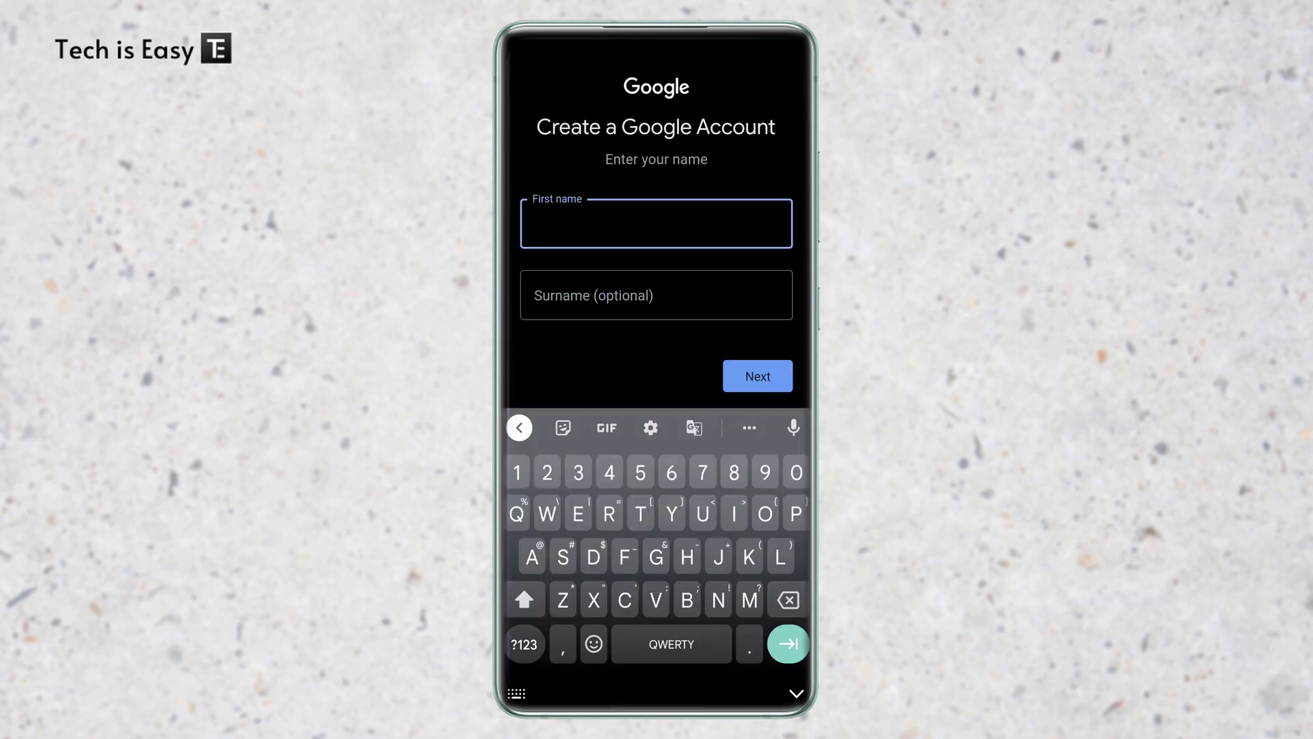
type("Asd")
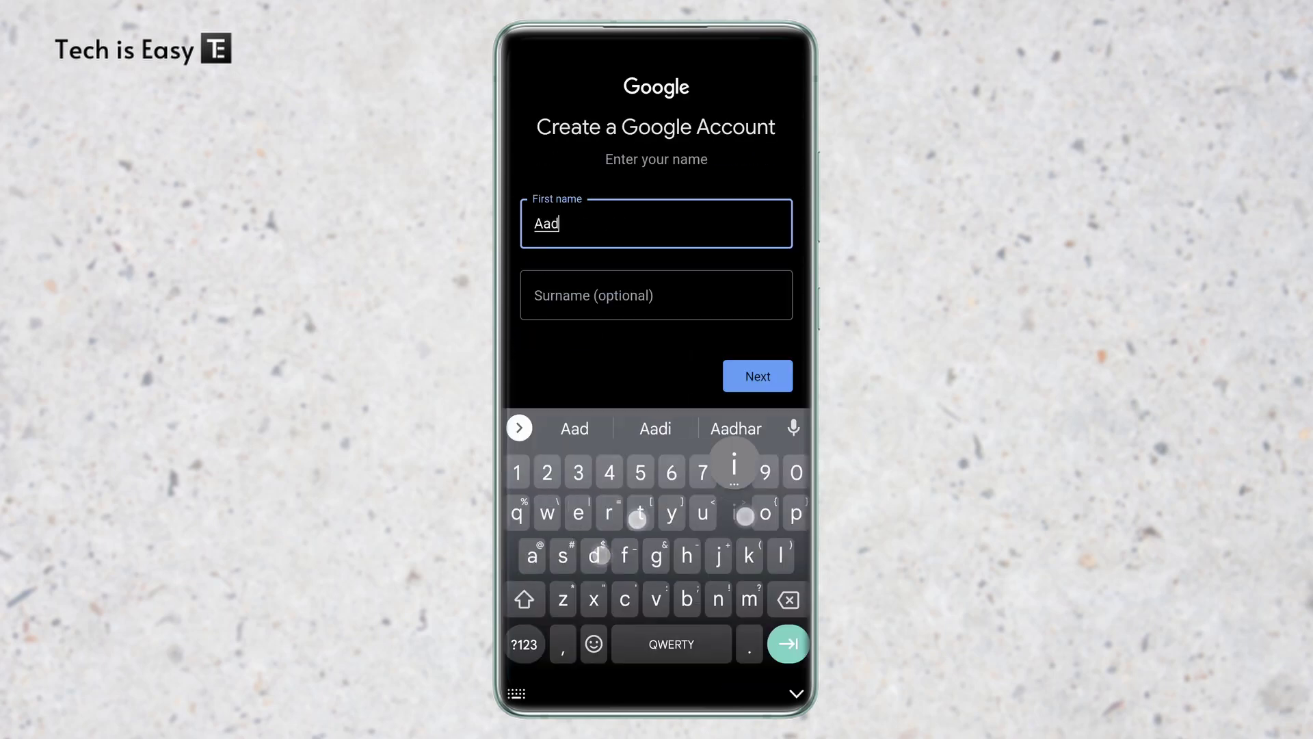
type("it")
left_click(712, 308)
type("Sh")
key("Return")
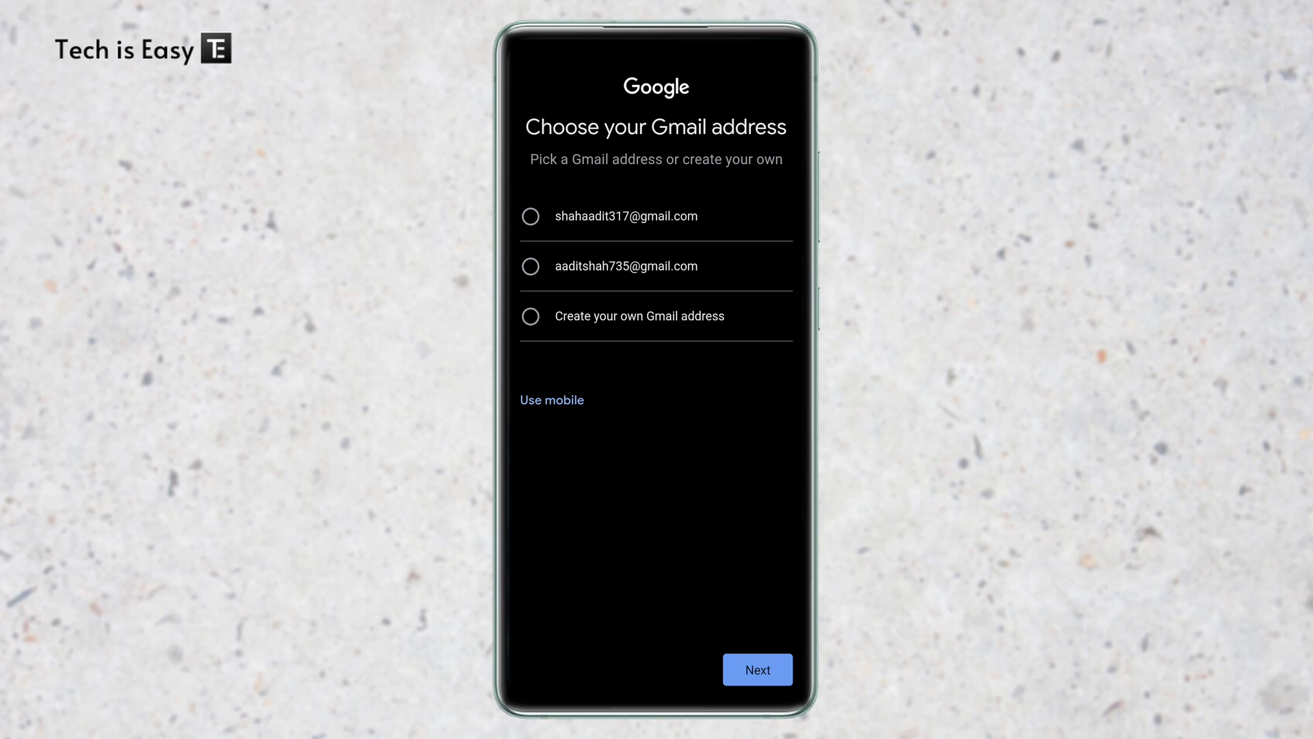
left_click(658, 318)
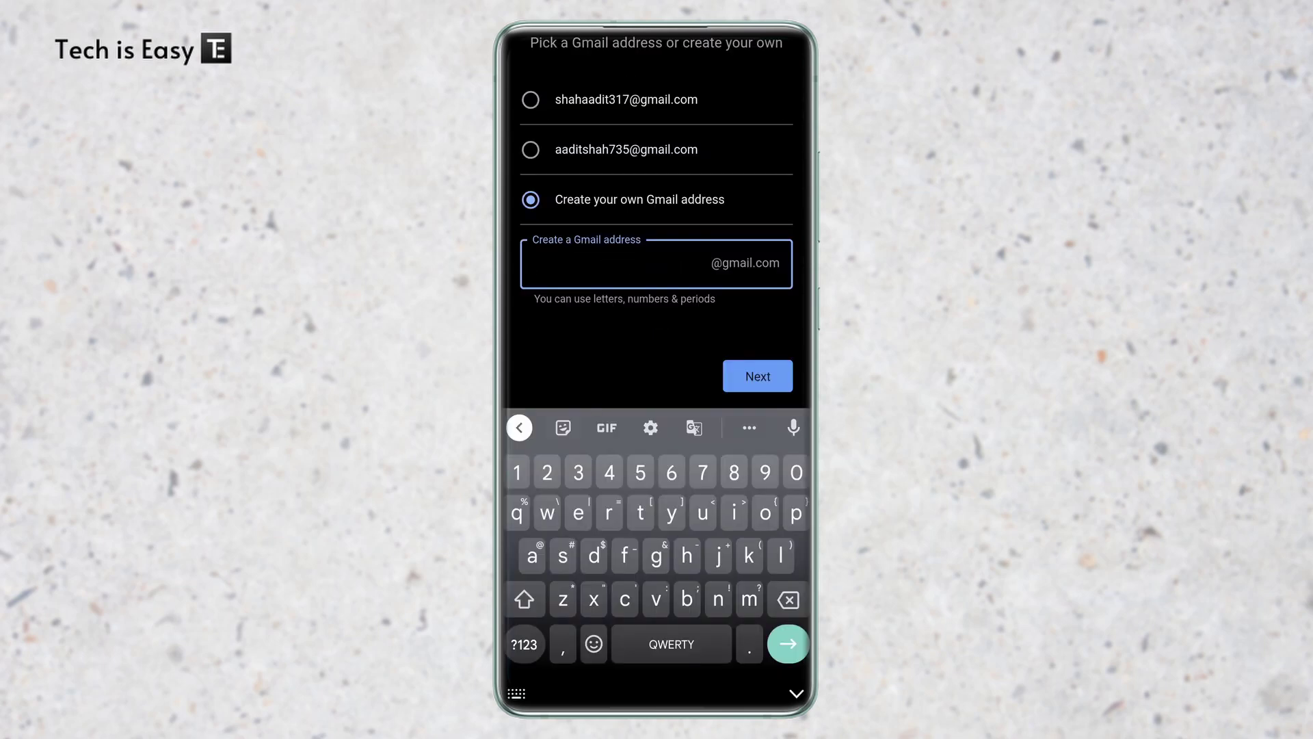
Confirm the custom Gmail address, skip the phone number and agree to the terms.
left_click(758, 376)
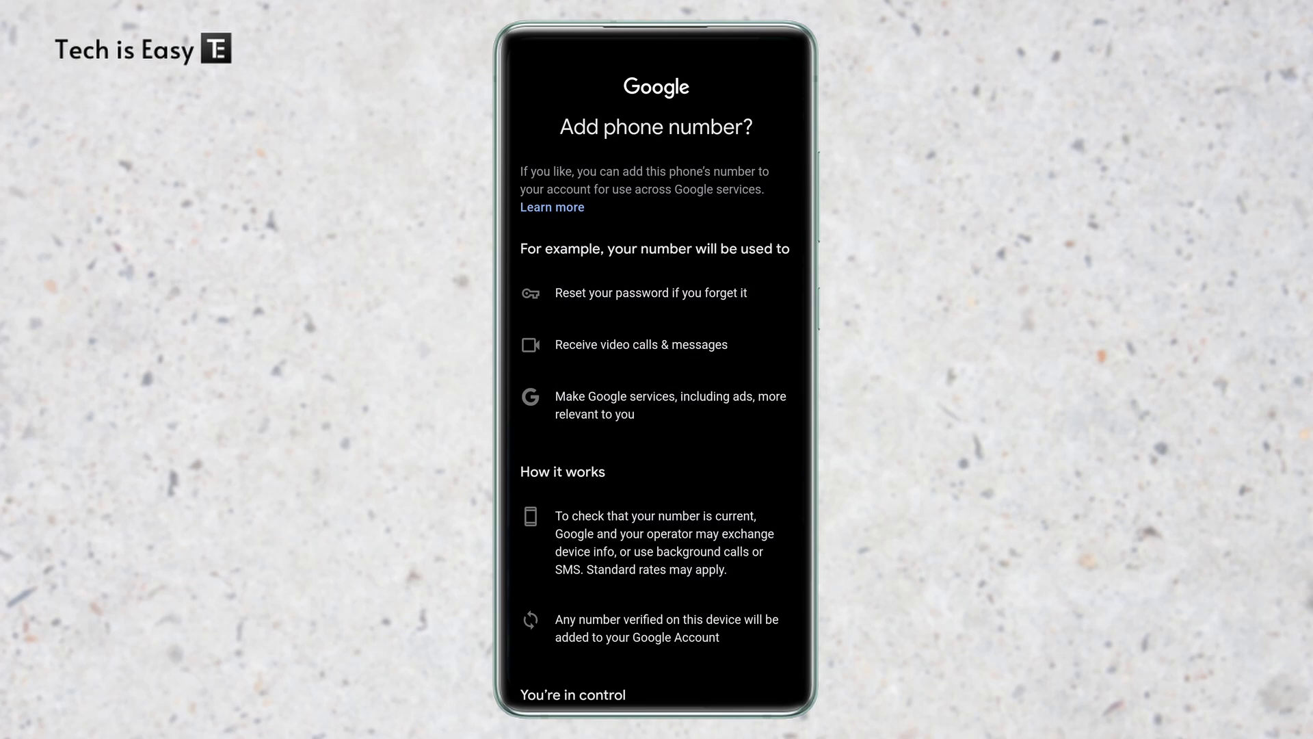
scroll(657, 411, "down", 5)
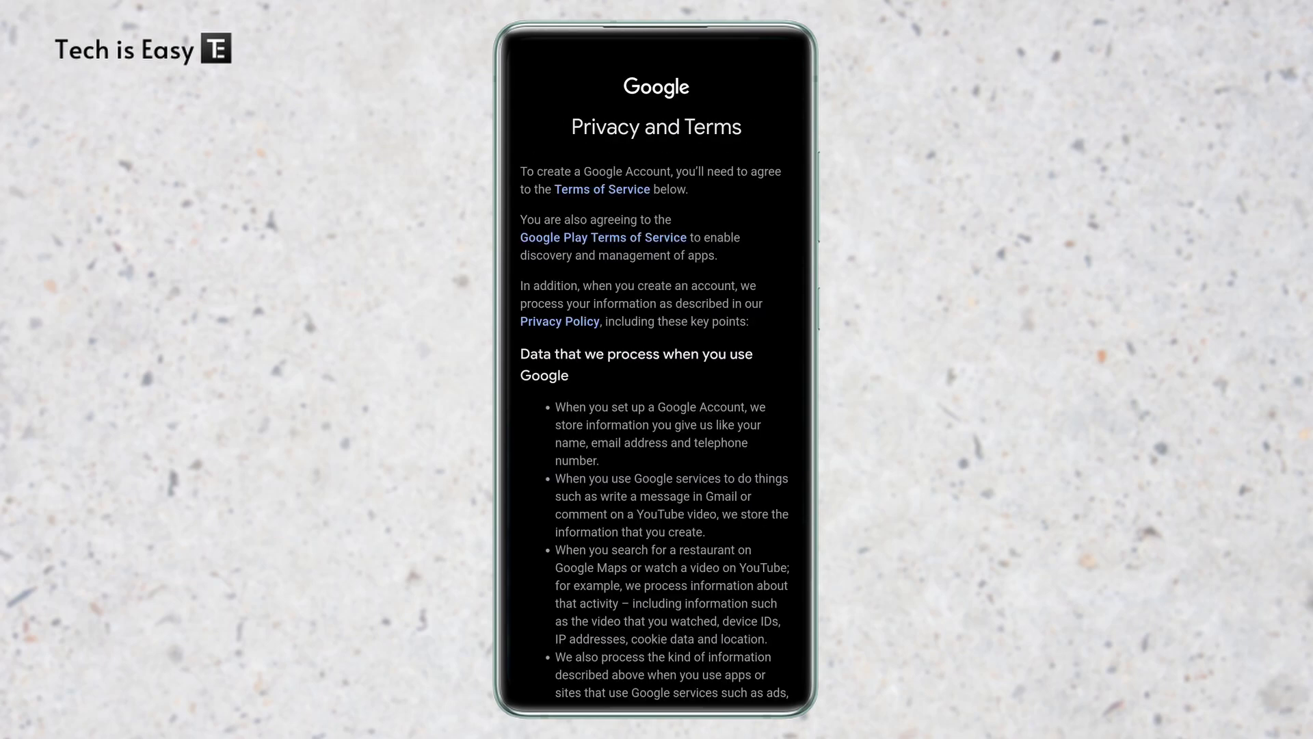
scroll(656, 370, "down", 5)
scroll(657, 369, "down", 5)
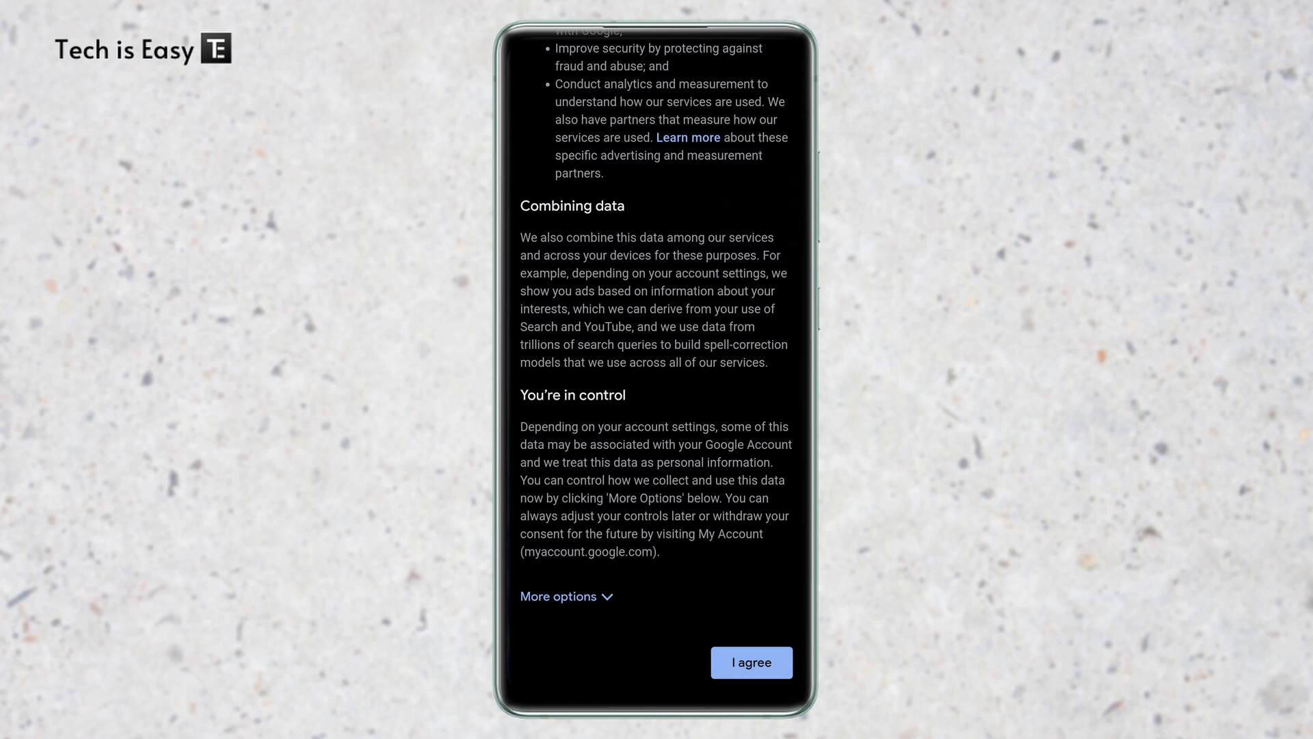
left_click(751, 662)
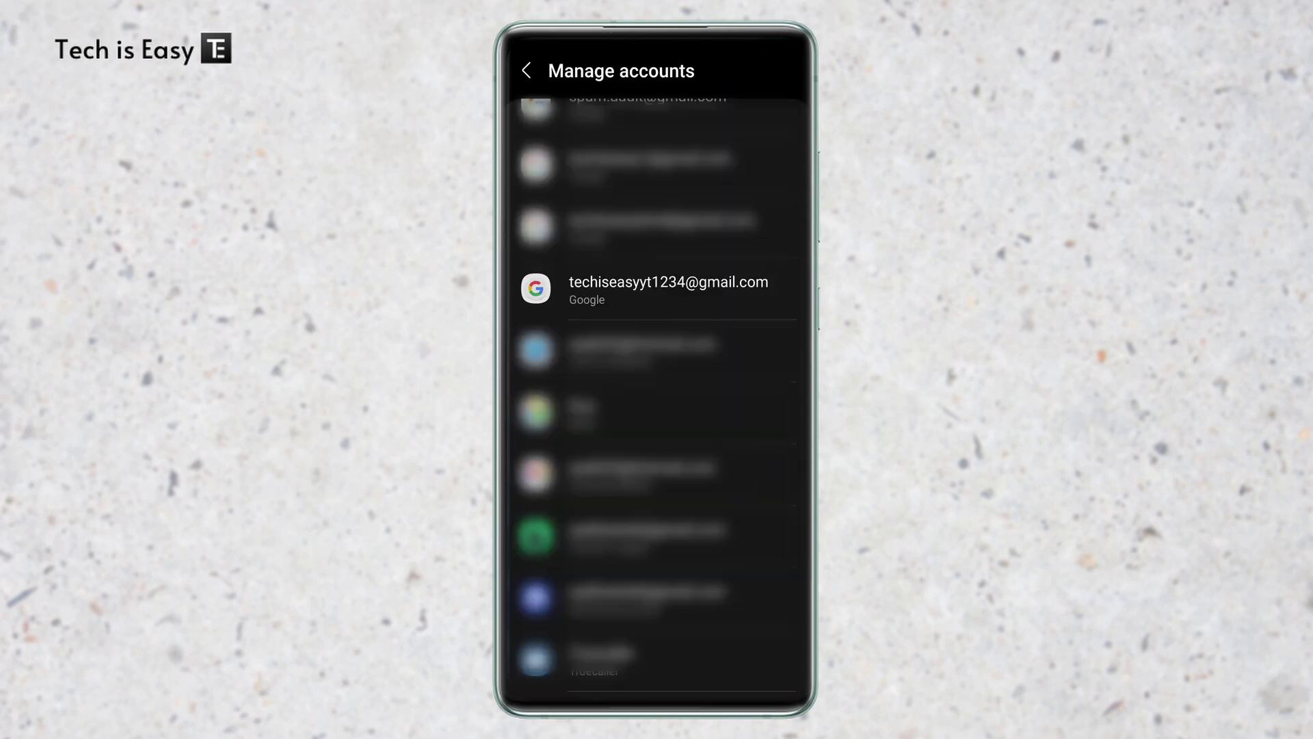